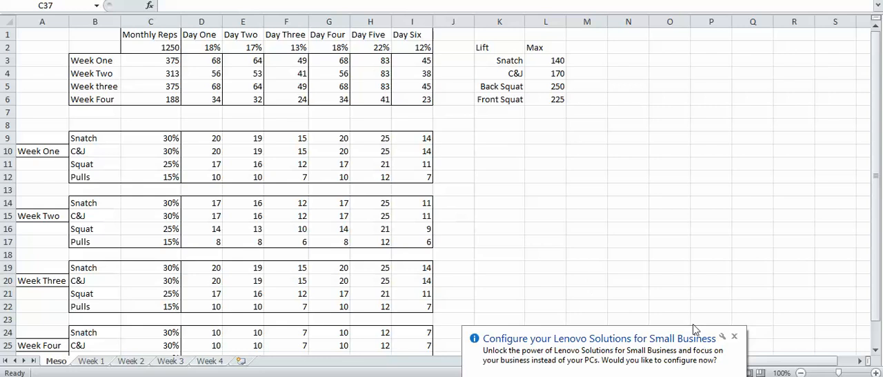
Dismiss the Lenovo notification and examine the monthly reps total and the formulas that split it across Weeks One to Four
click(735, 338)
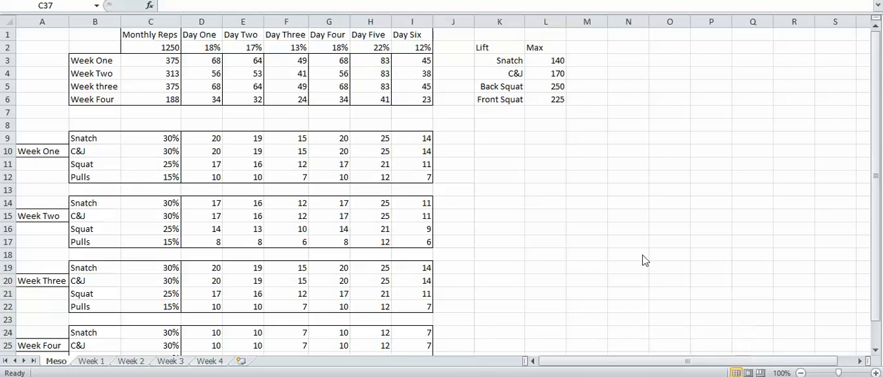
click(143, 47)
click(143, 47)
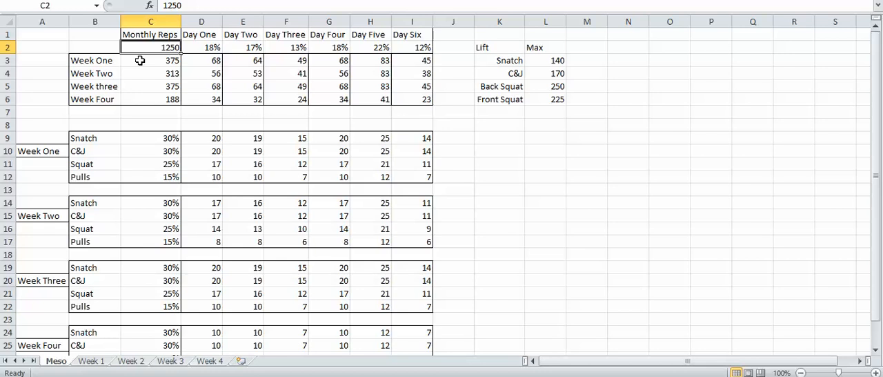
click(140, 60)
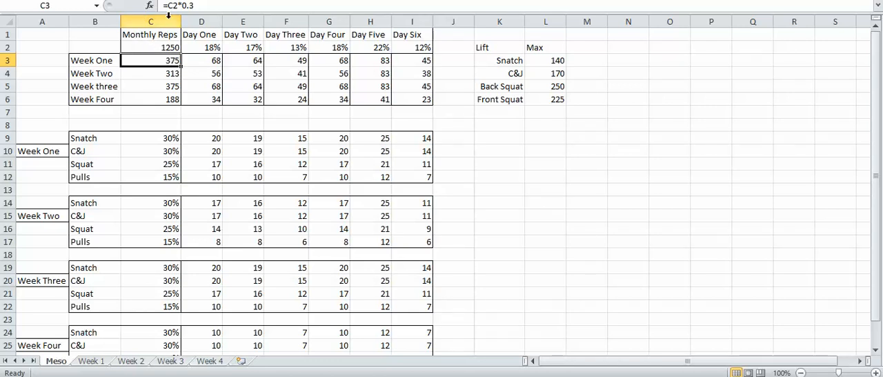
click(153, 73)
click(147, 85)
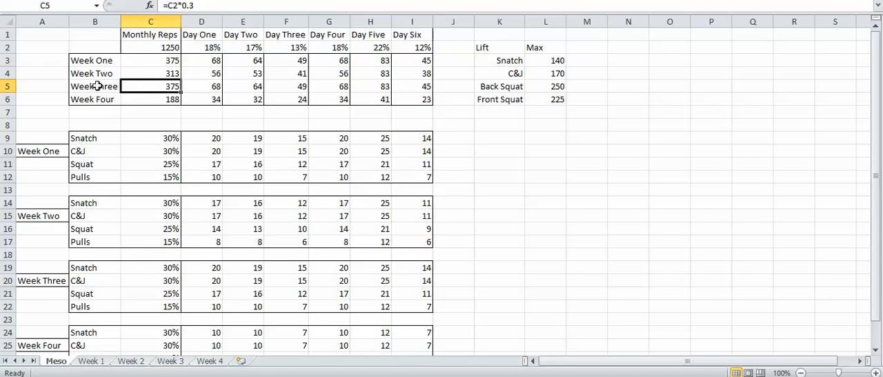
click(148, 99)
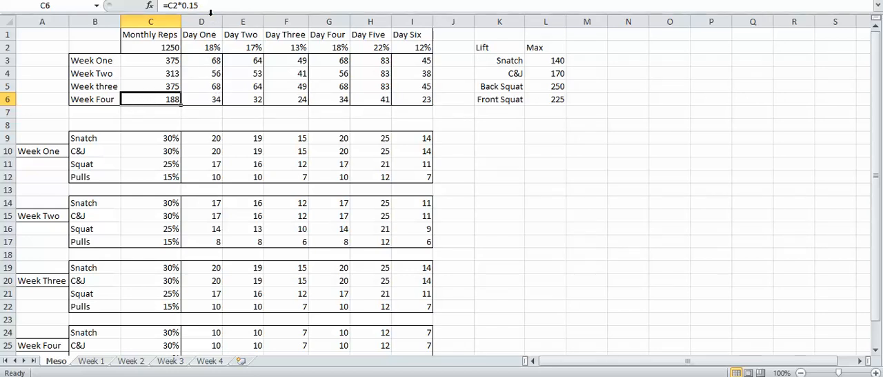
Review the daily percentages for Day One through Day Six and look over the weekly lift blocks below
click(203, 47)
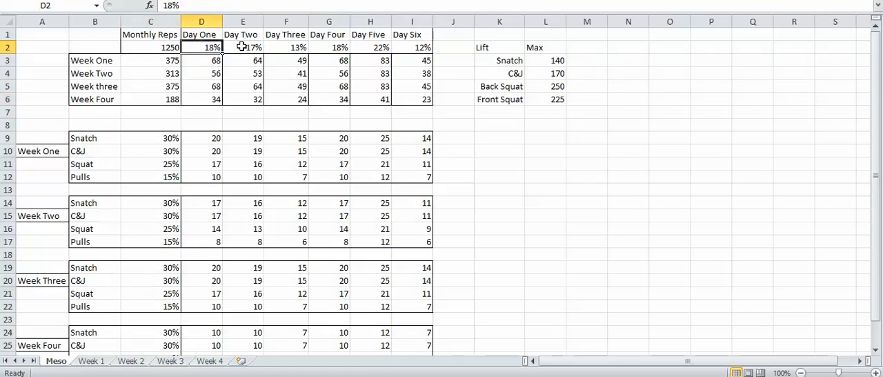
click(293, 45)
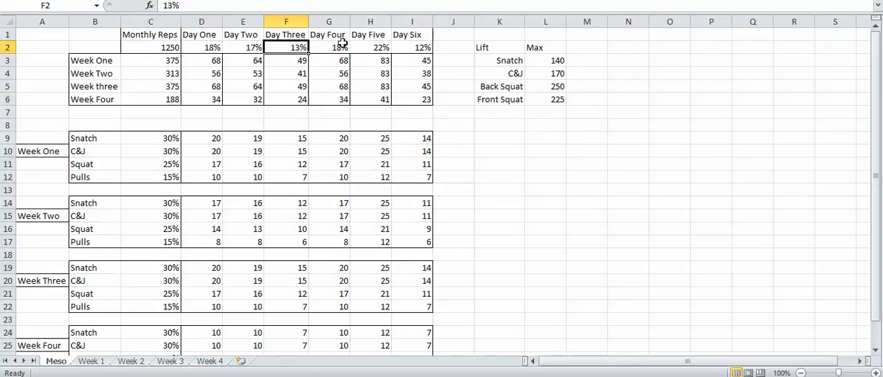
click(333, 47)
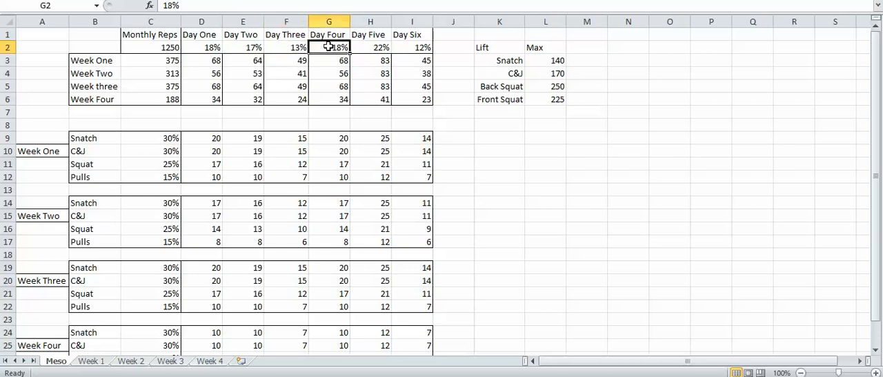
click(377, 47)
click(413, 47)
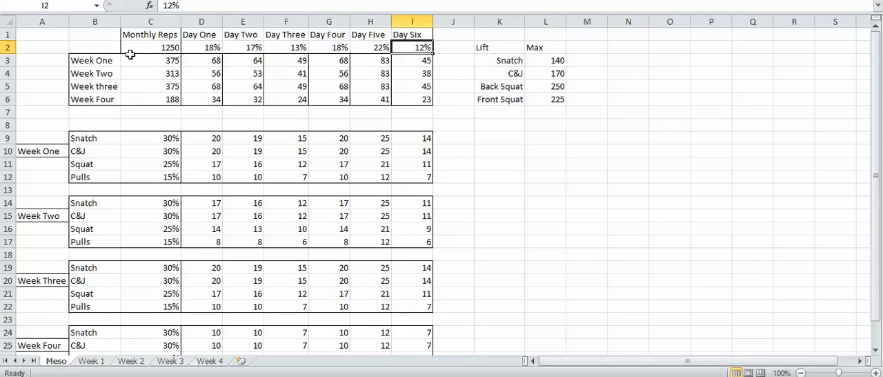
scroll(127, 87, down, 2)
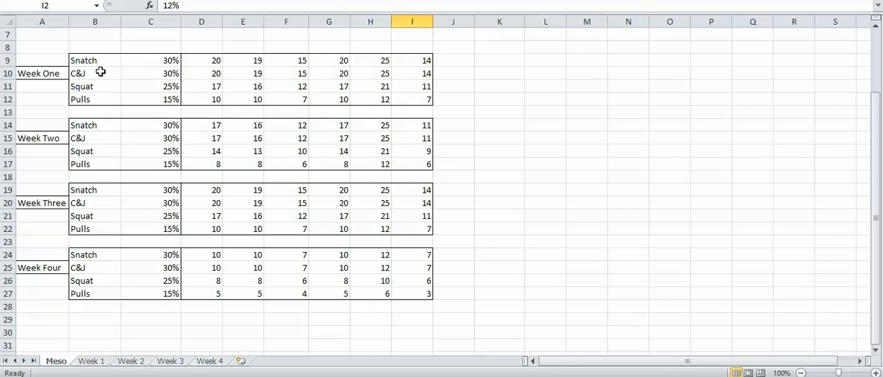
scroll(102, 69, up, 2)
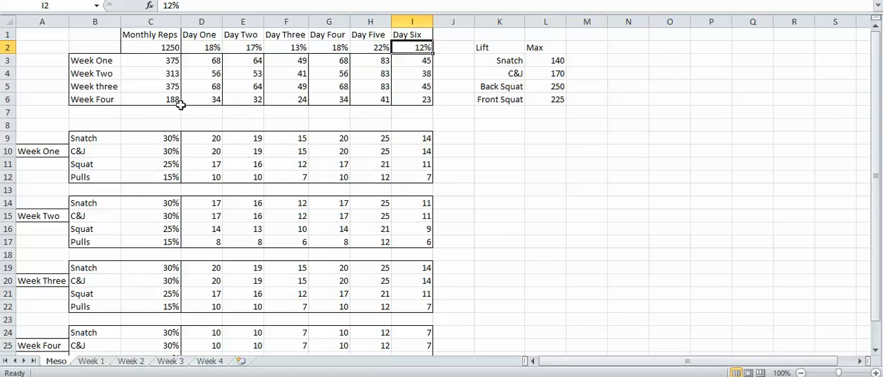
Inspect the Week One Snatch percentage and the formulas that calculate each lift's daily reps
click(152, 138)
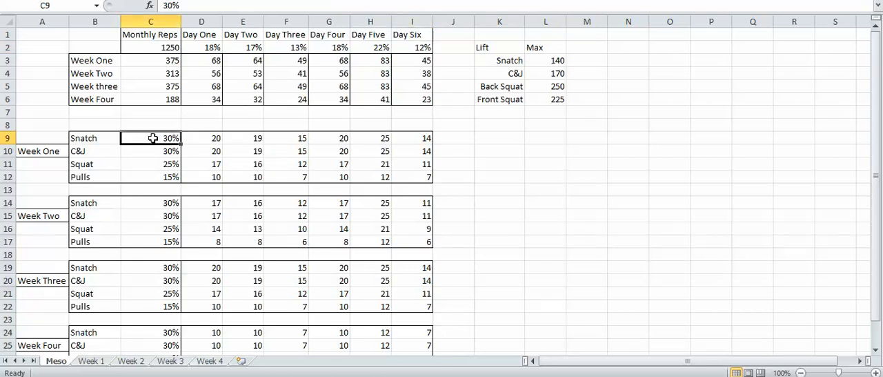
click(192, 137)
click(172, 149)
click(216, 148)
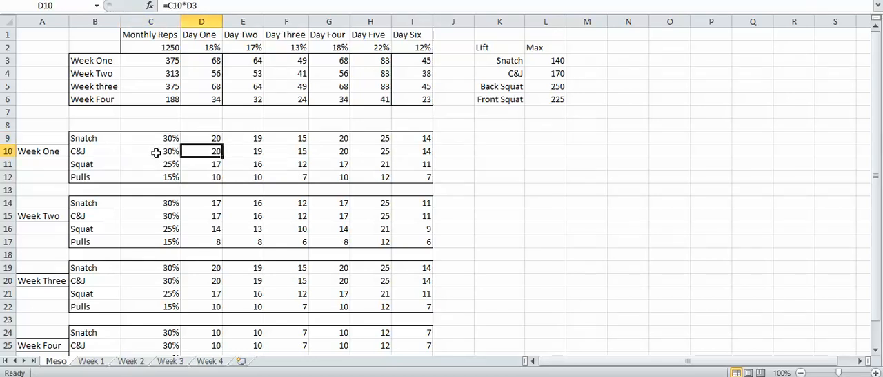
click(201, 163)
click(199, 176)
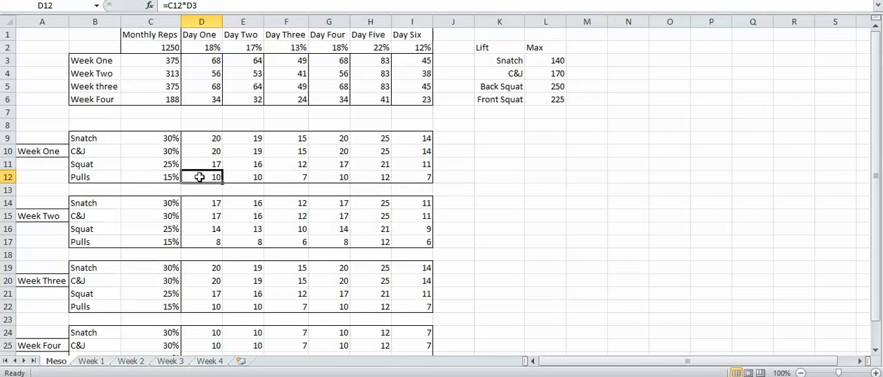
click(202, 137)
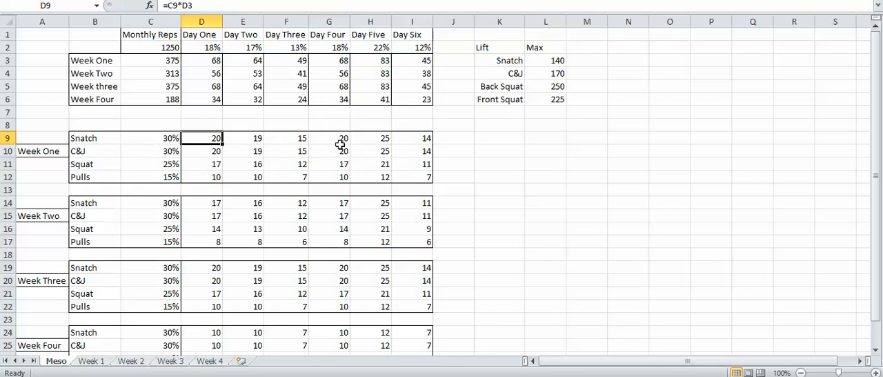
click(368, 137)
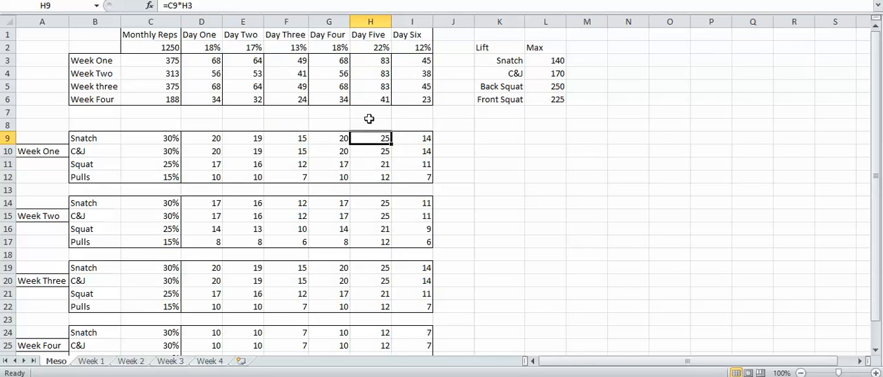
click(404, 139)
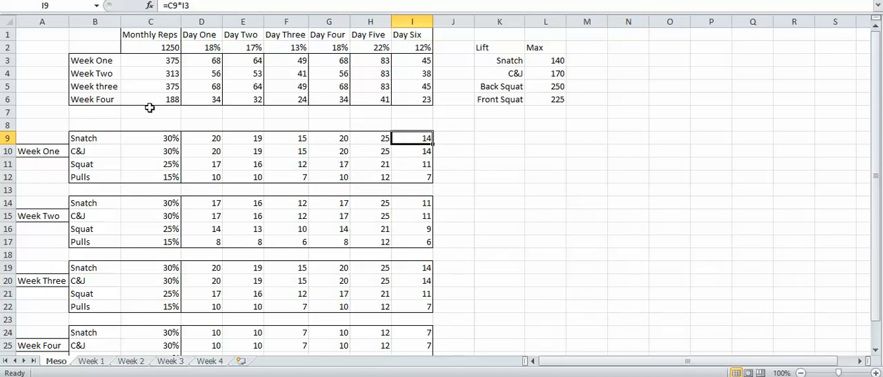
Set the Week One Snatch share to 35%
scroll(149, 107, down, 1)
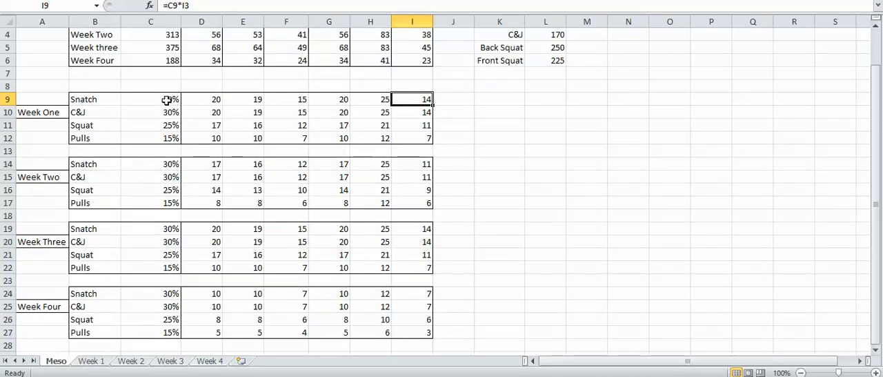
click(163, 101)
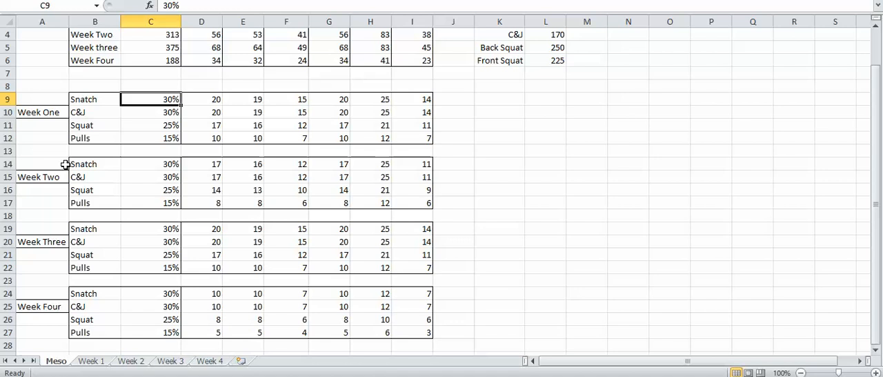
text(35)
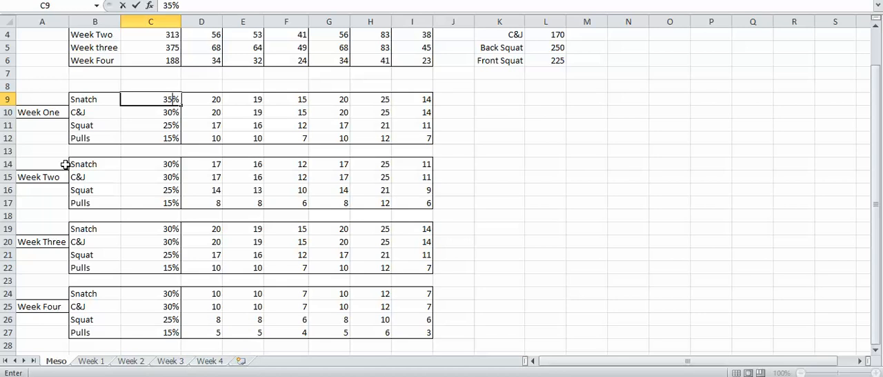
key(Return)
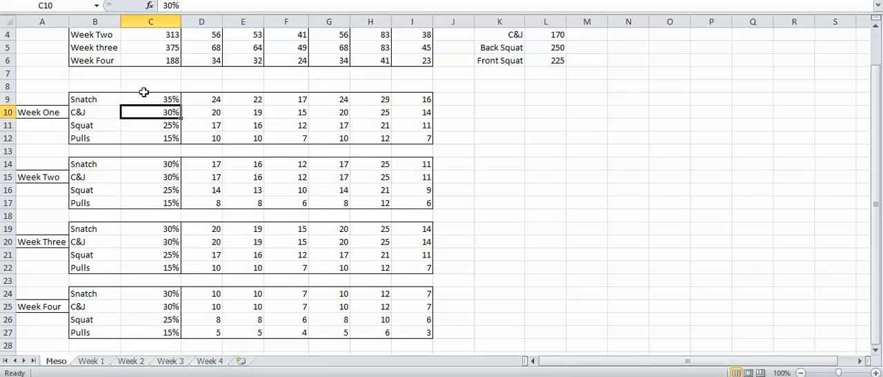
Set the Monthly Reps total to 1500
scroll(386, 100, up, 1)
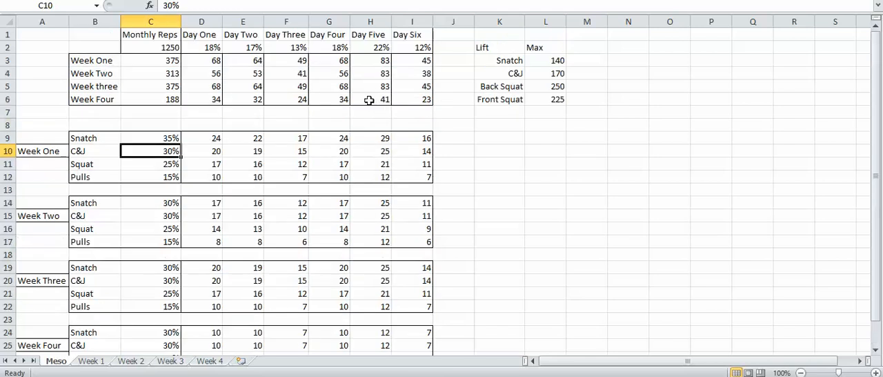
click(150, 48)
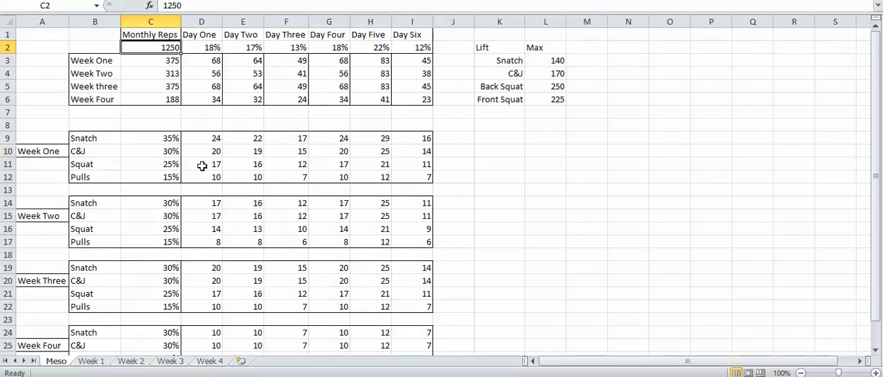
text(1500)
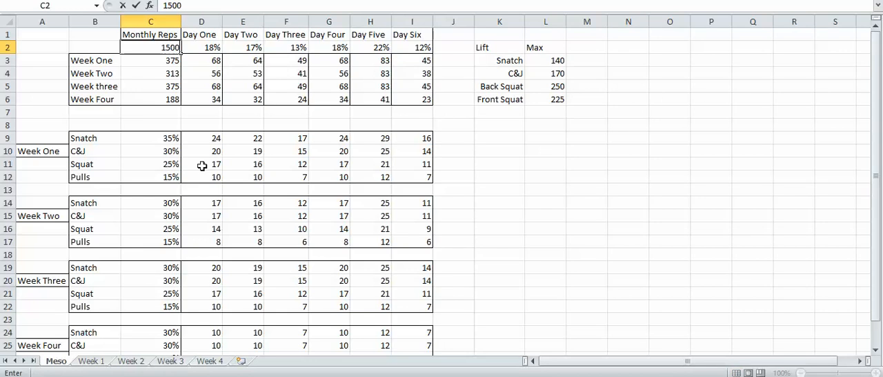
key(Return)
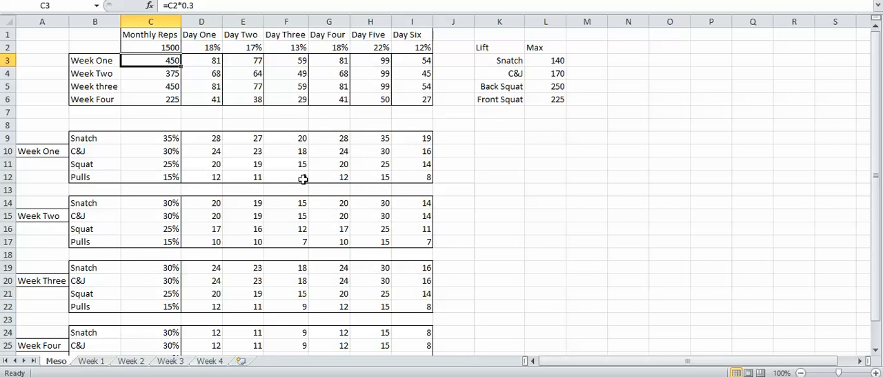
Set the Week Two Snatch share to 35%
scroll(200, 167, down, 2)
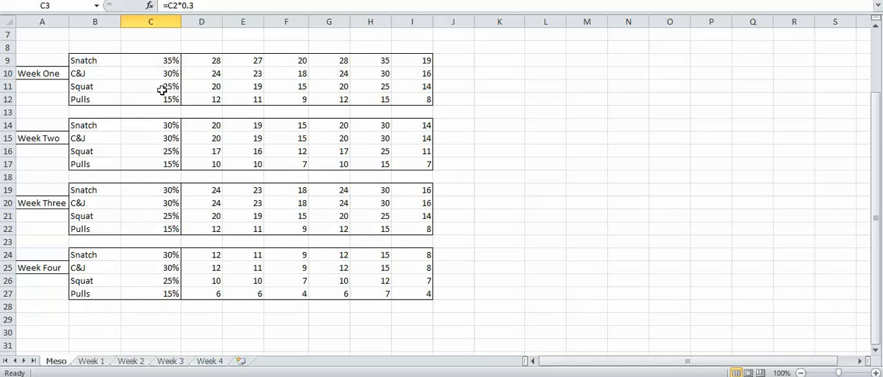
click(148, 129)
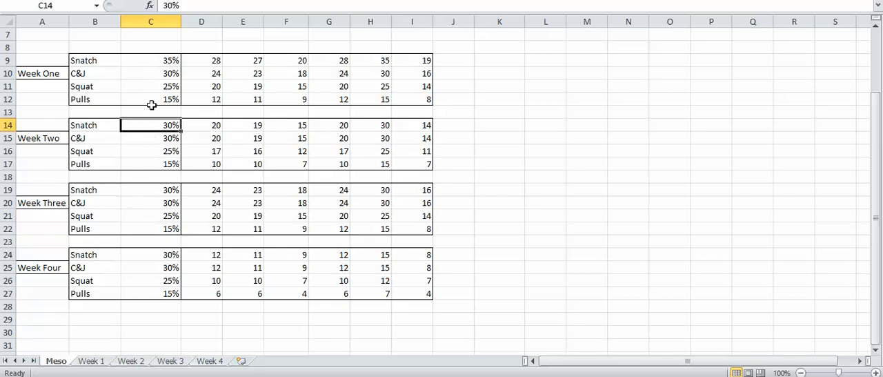
click(157, 62)
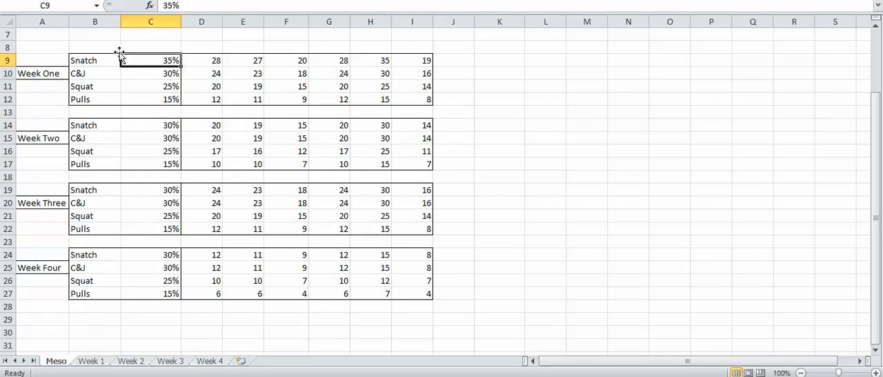
click(139, 125)
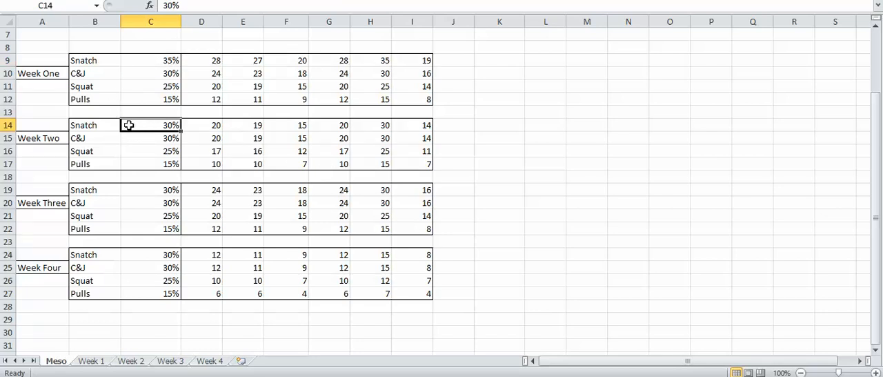
text(35)
key(Return)
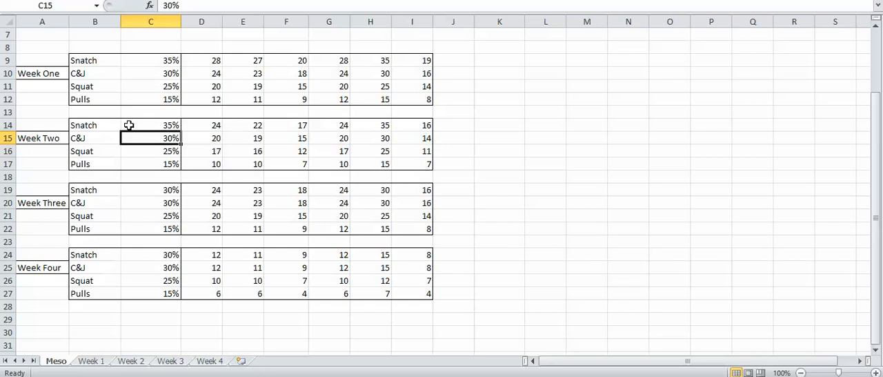
Check the Snatch and C&J entries in the table of lift maxes
scroll(232, 145, up, 2)
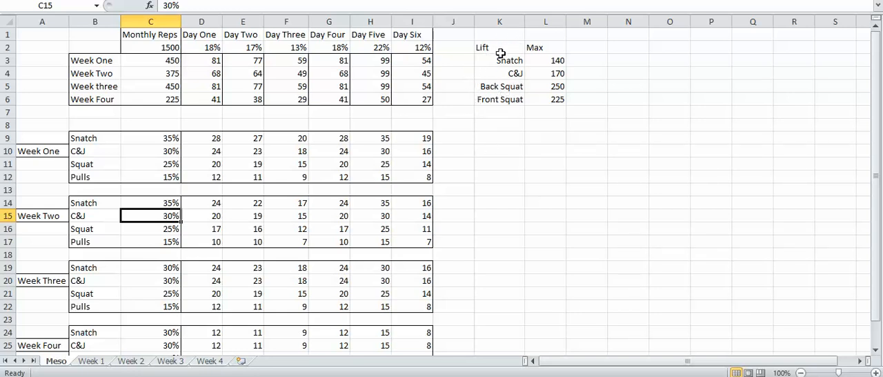
click(527, 60)
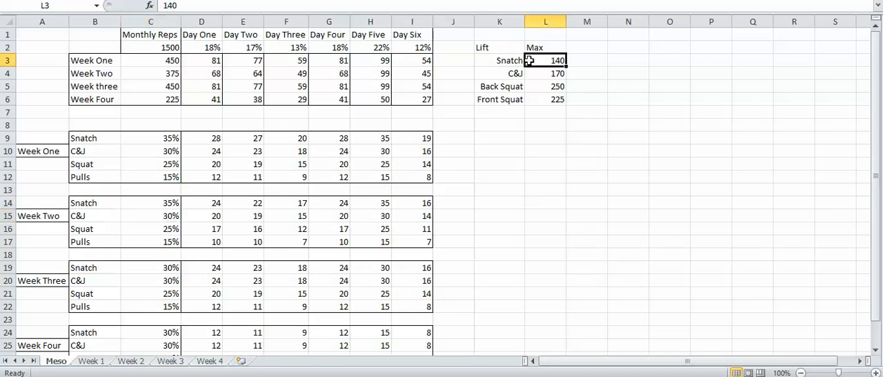
click(530, 74)
click(539, 61)
Open the Week 1 sheet and inspect the first percentage for Day One's Snatch from blocks
click(93, 361)
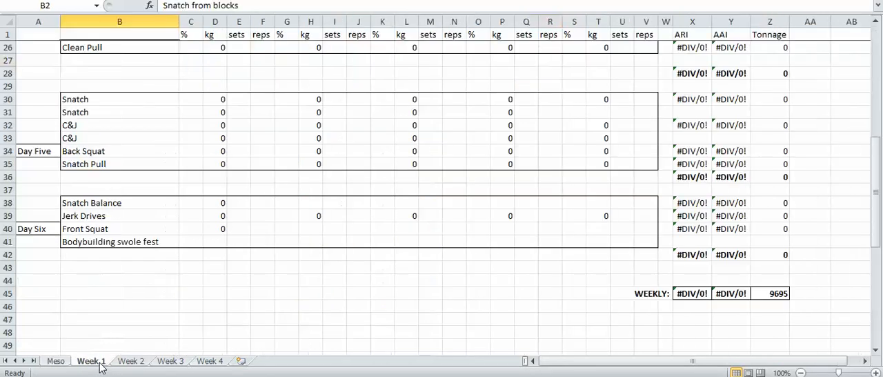
scroll(179, 304, up, 8)
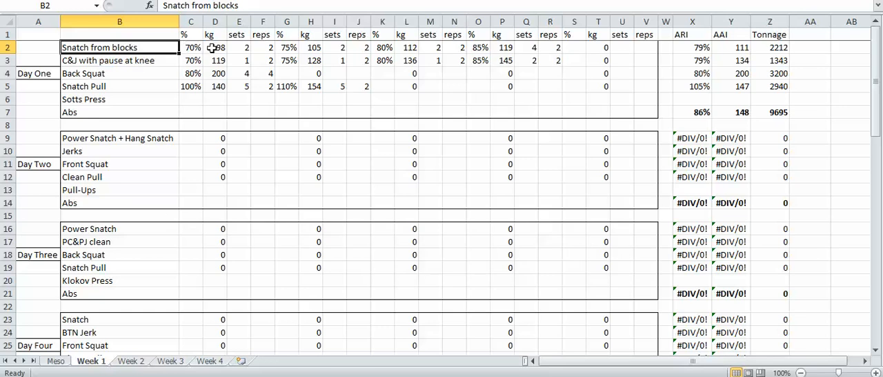
click(182, 47)
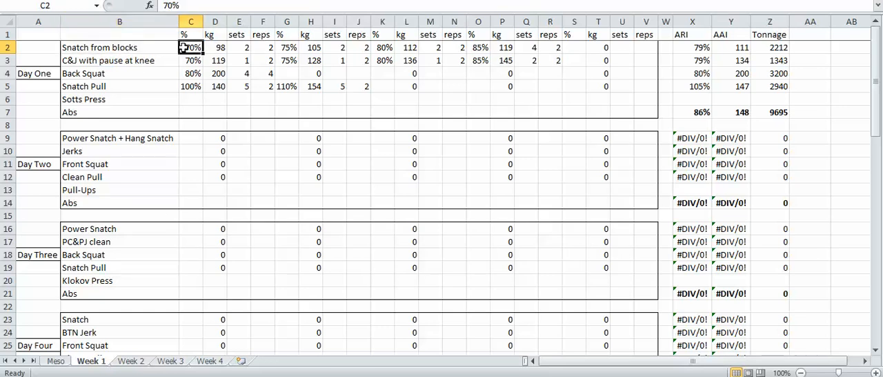
Set the first percentage of Day One's Snatch from blocks to 60% and check its kg formula
click(143, 46)
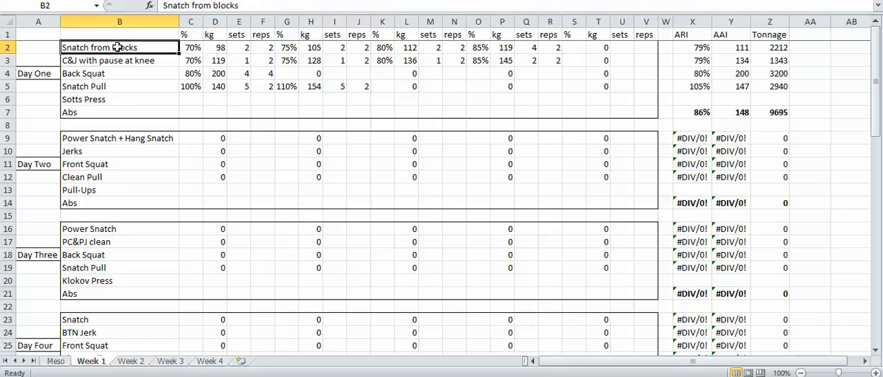
click(187, 50)
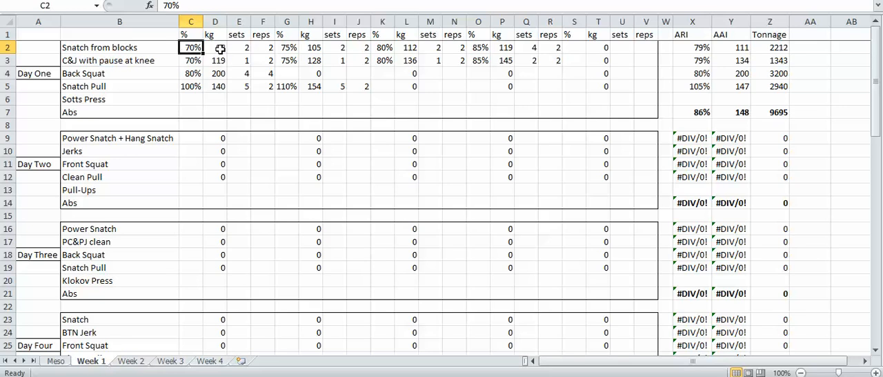
click(221, 49)
click(180, 47)
text(60)
key(Return)
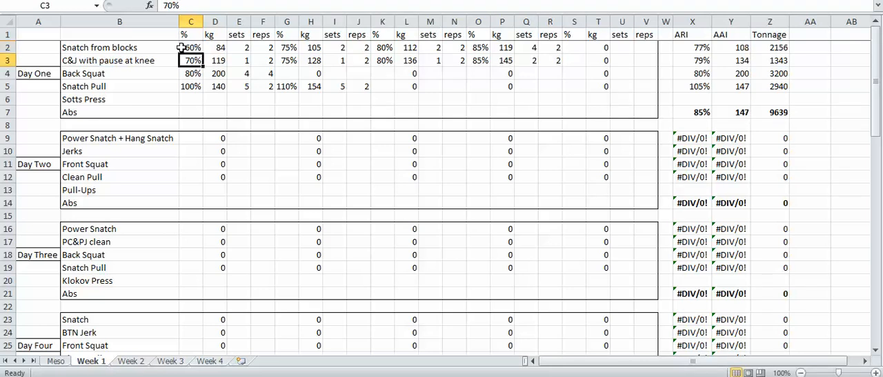
click(220, 45)
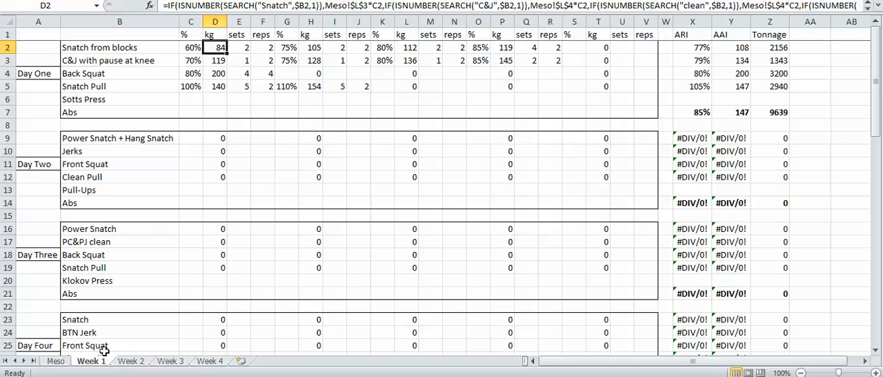
Set the Snatch max to 120 on the Meso sheet
click(56, 361)
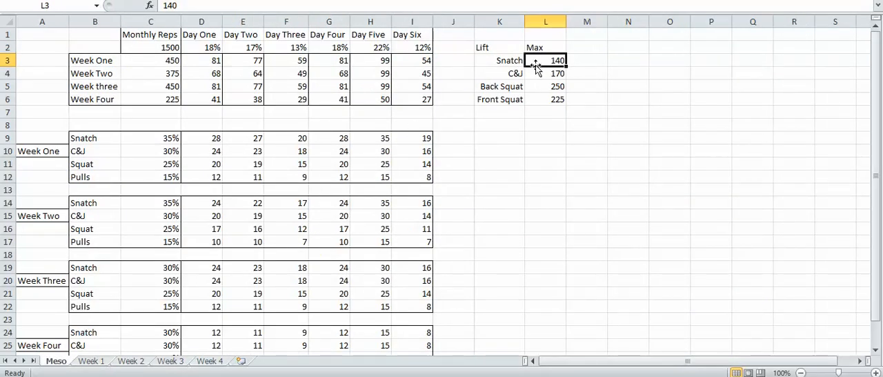
text(120)
key(Return)
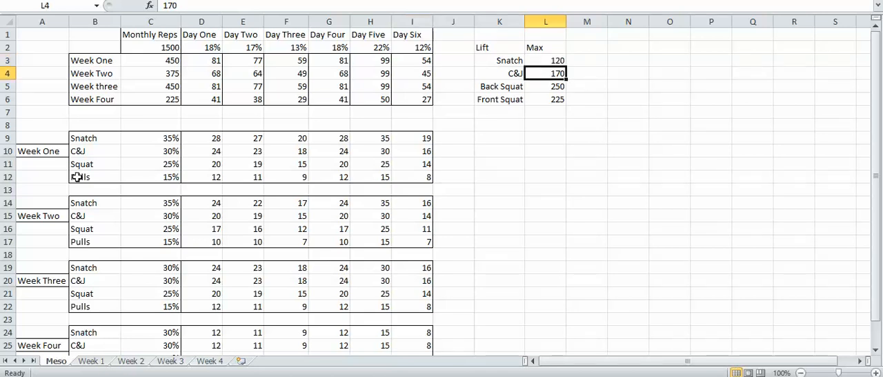
Rename Day One's first exercise on the Week 1 sheet to "Clean from blocks" and check the C&J max on the Meso sheet
click(92, 361)
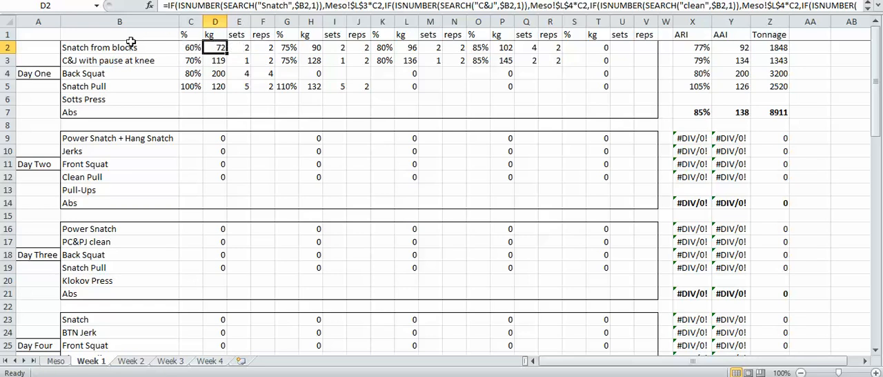
click(156, 43)
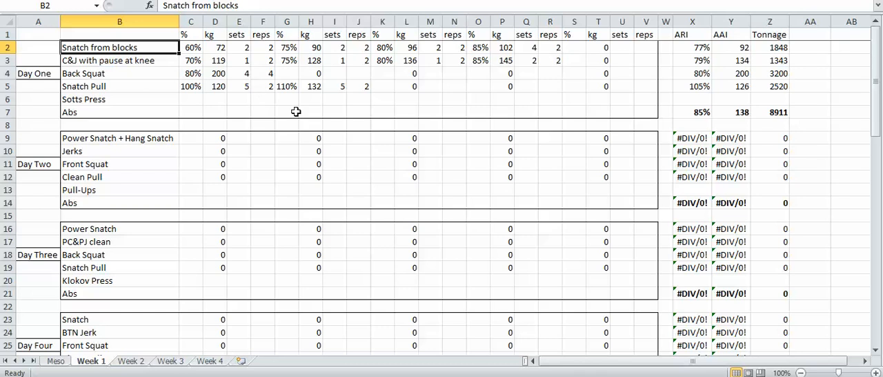
key(BackSpace)
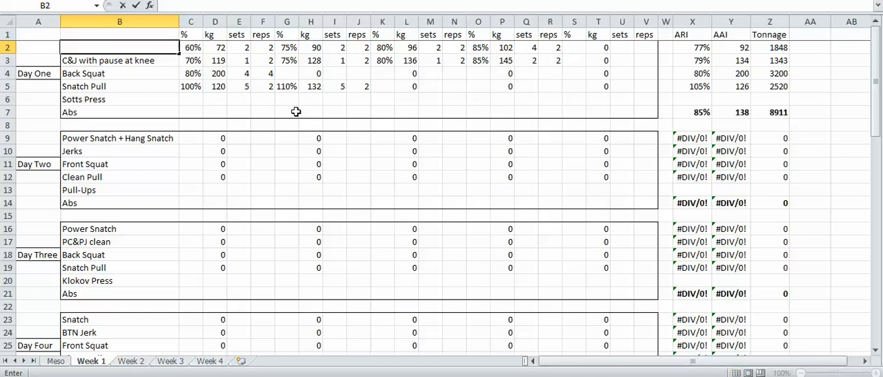
text(Clean from blocsk)
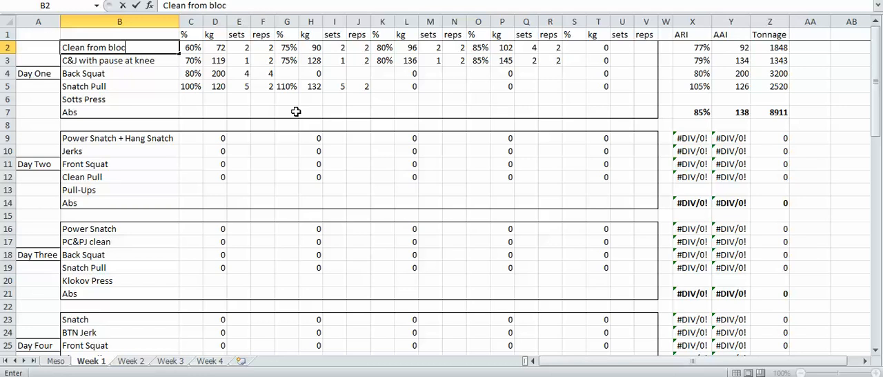
key(BackSpace)
key(BackSpace)
text(ks)
key(Return)
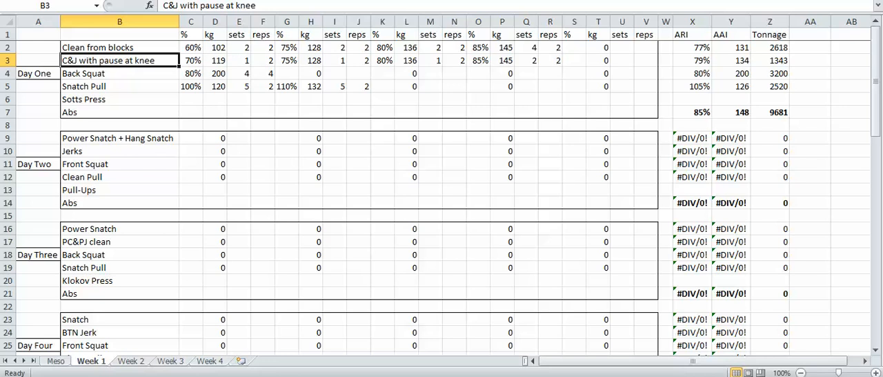
click(57, 361)
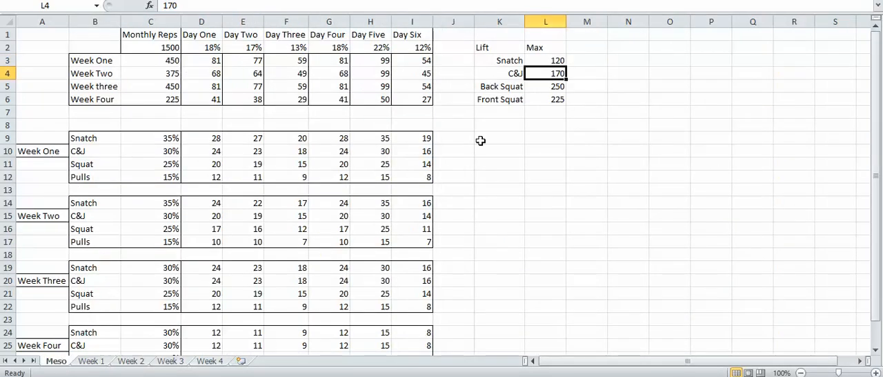
click(101, 361)
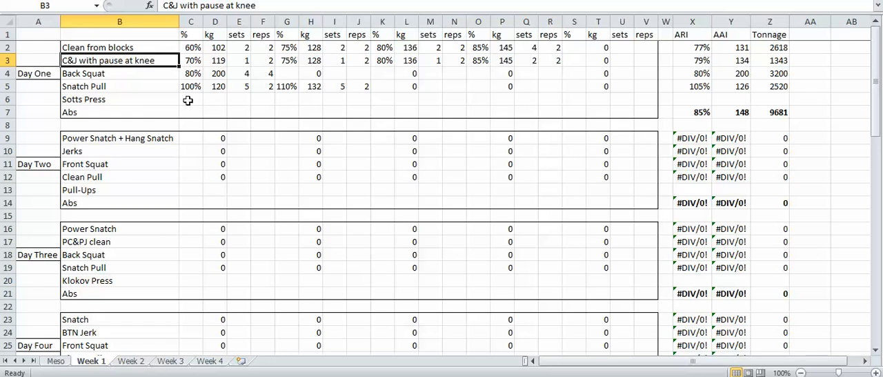
Examine Day Two's kg formula cells for the main lifts and the blank cells of the Pull-Ups row
drag(209, 138, 601, 177)
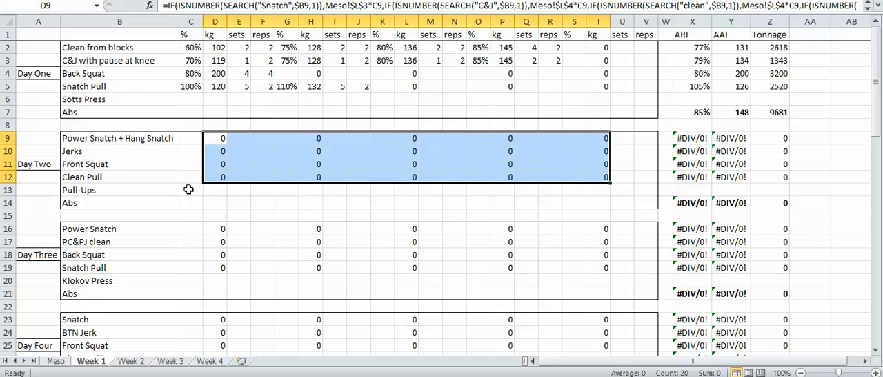
click(211, 188)
key(Right)
key(Right)
key(Right)
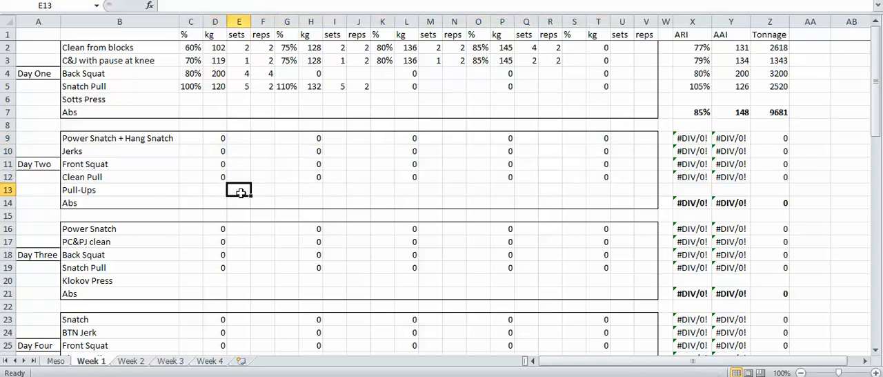
click(313, 193)
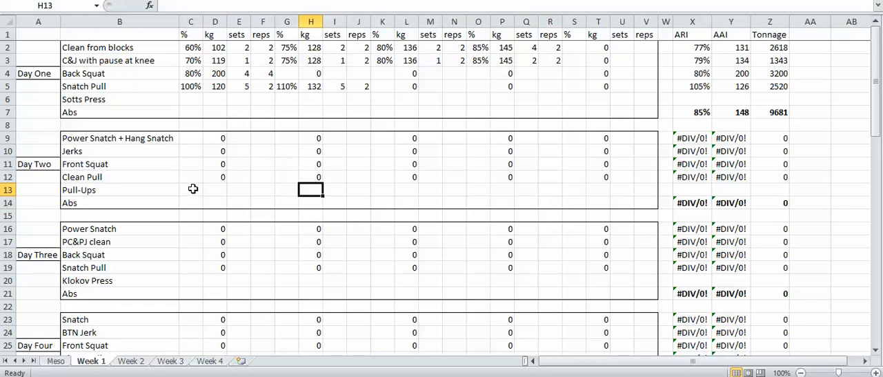
scroll(189, 175, down, 1)
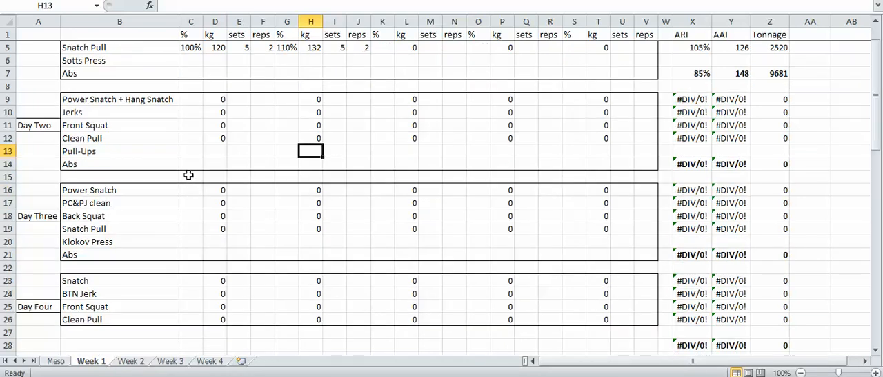
click(213, 153)
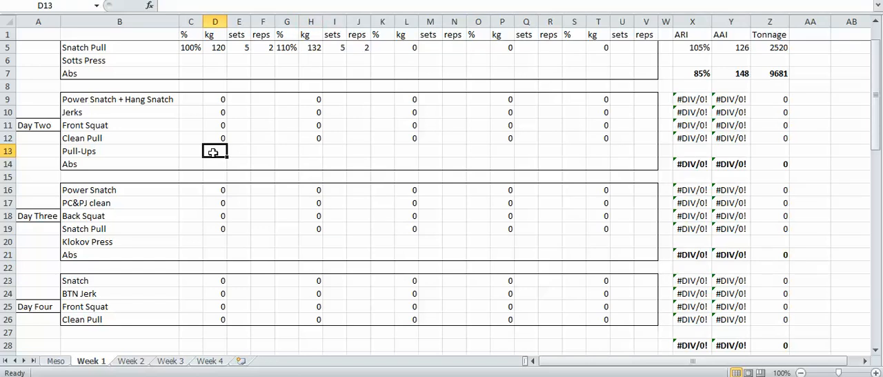
click(239, 151)
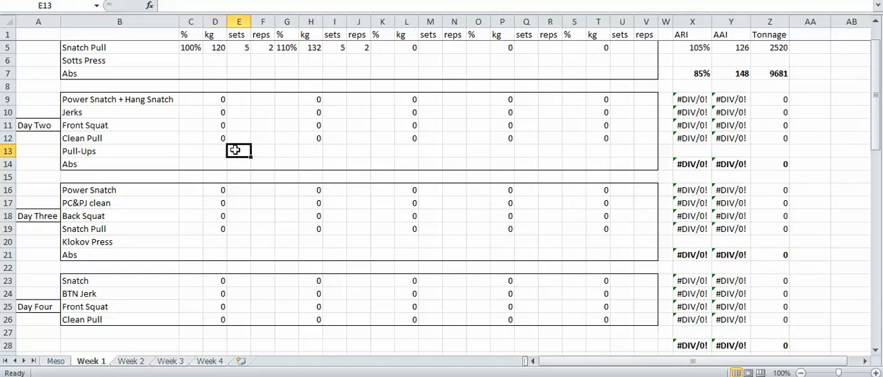
scroll(254, 144, up, 1)
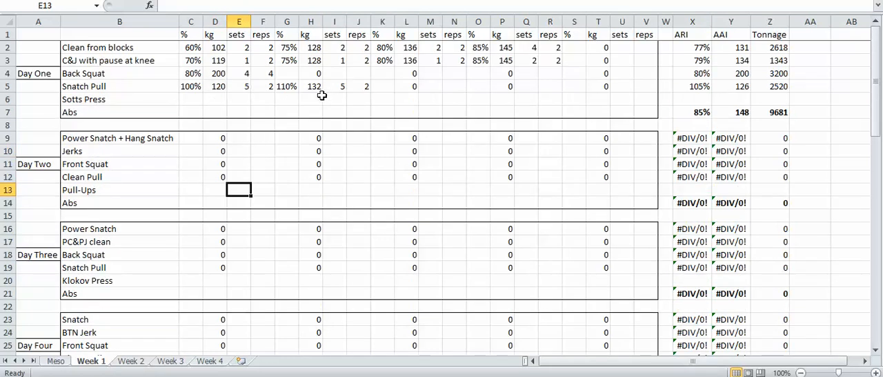
Enter 5 sets of 3 reps for Day One's Sotts Press
click(239, 99)
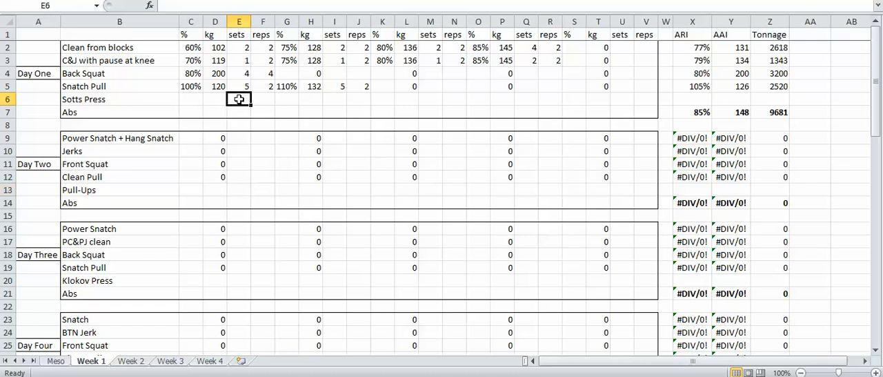
text(5)
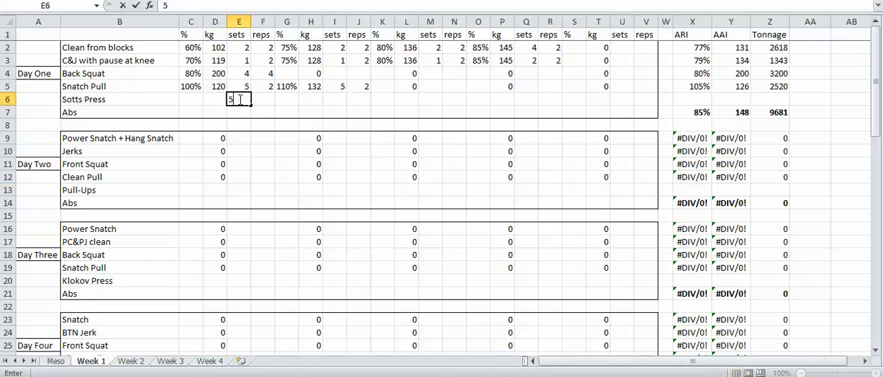
key(Tab)
text(3)
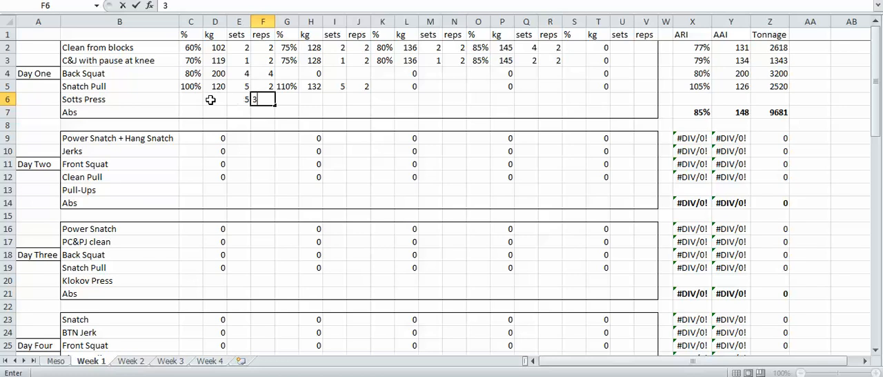
click(210, 99)
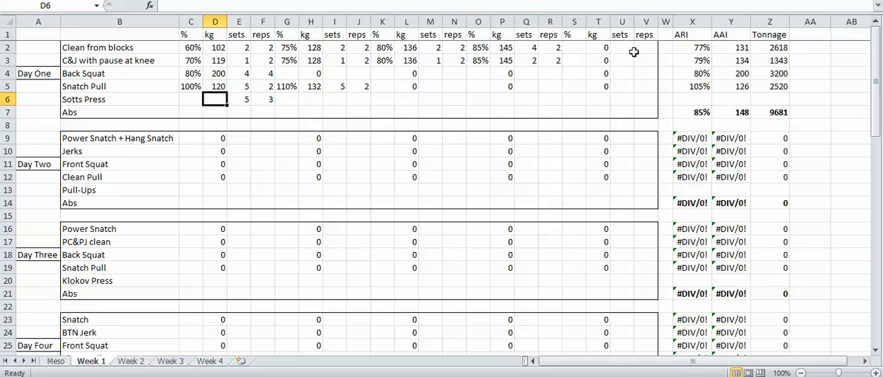
Inspect the ARI, AAI and Tonnage formulas for Day One's Clean from blocks
click(675, 47)
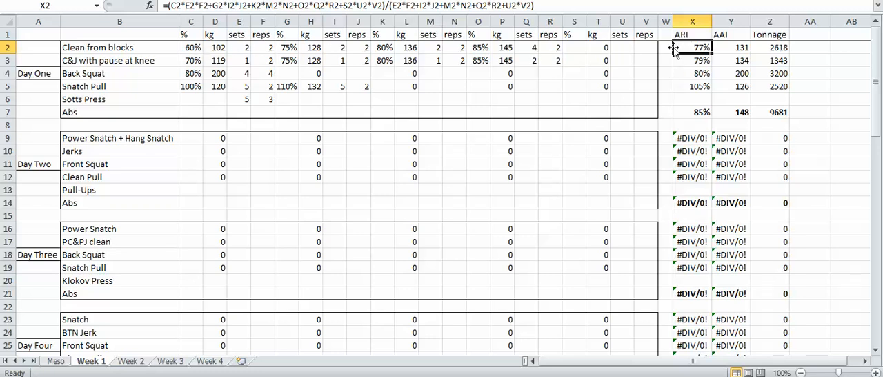
click(721, 48)
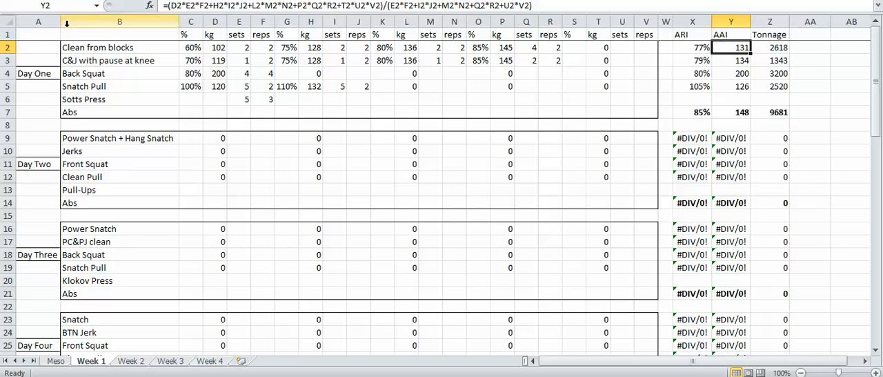
click(684, 47)
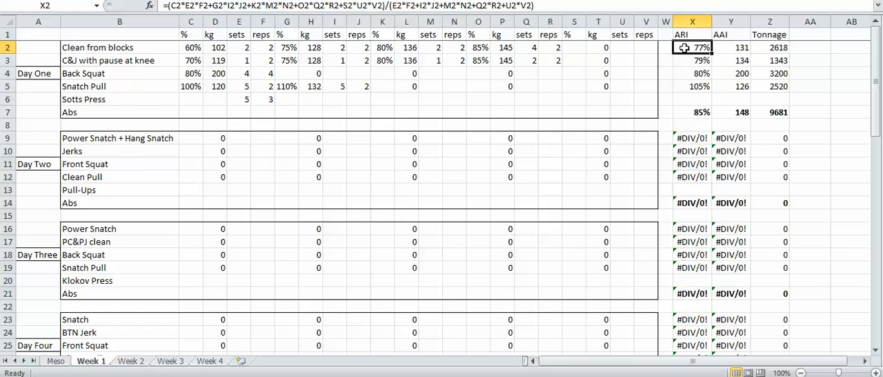
click(719, 47)
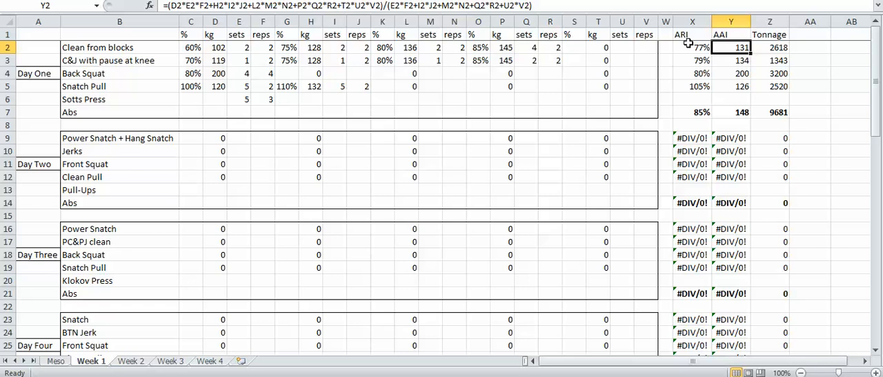
click(758, 45)
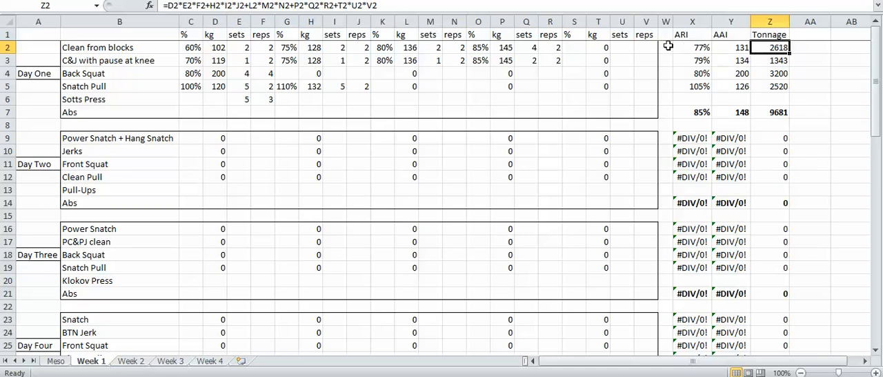
drag(461, 47, 771, 48)
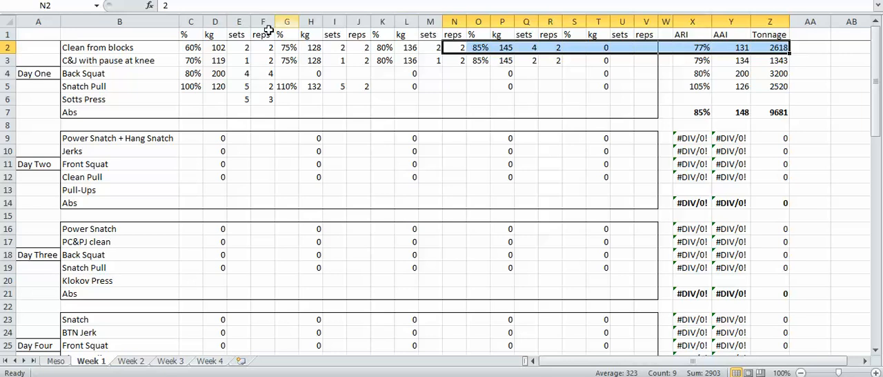
click(160, 45)
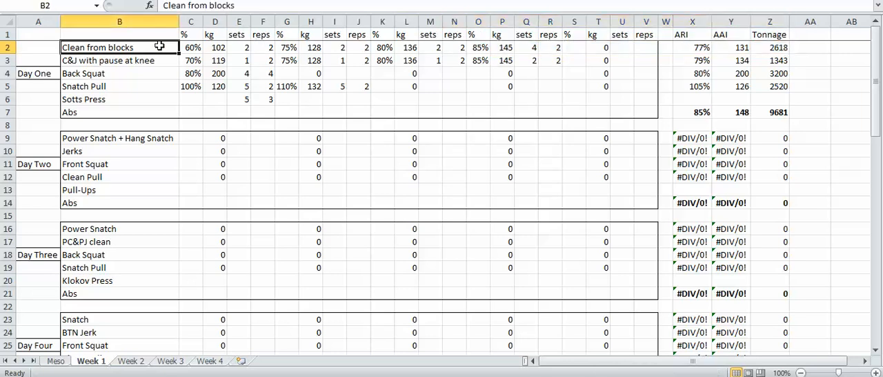
Review the ARI of each Day One lift, the Day One summary row and the Day Two ARI, AAI and Tonnage cells
click(684, 58)
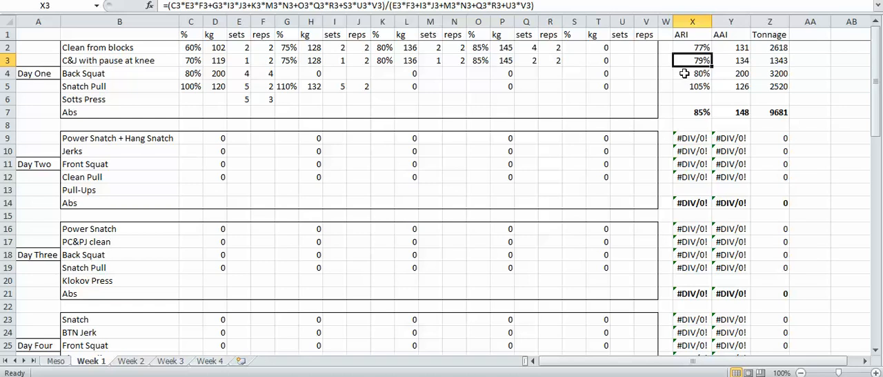
click(688, 48)
click(687, 59)
click(685, 74)
click(683, 88)
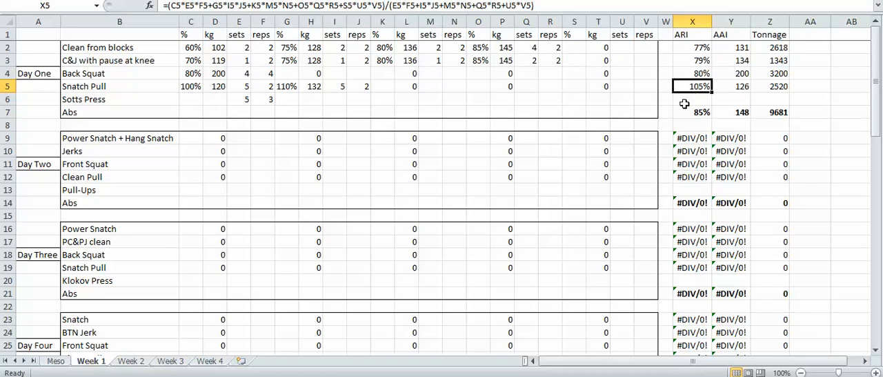
drag(665, 99, 810, 115)
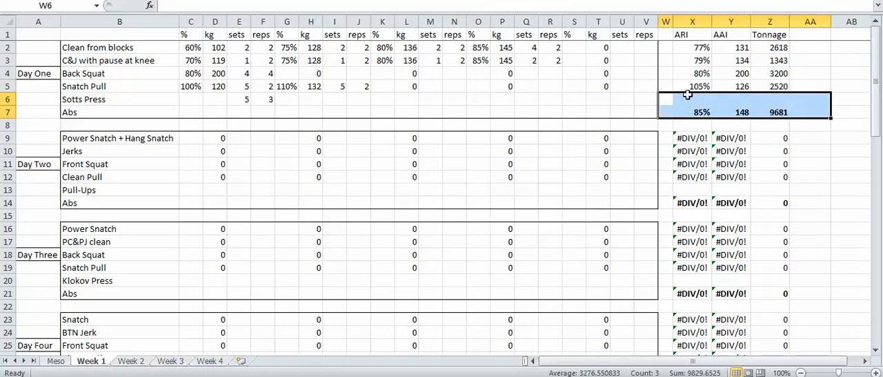
scroll(687, 94, down, 1)
drag(665, 86, 792, 147)
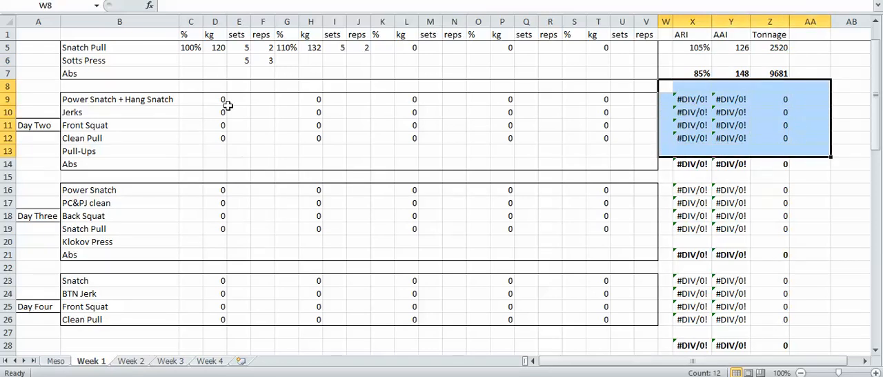
Enter 80% for 5 sets of 3 reps for Day Two's Power Snatch + Hang Snatch
click(187, 98)
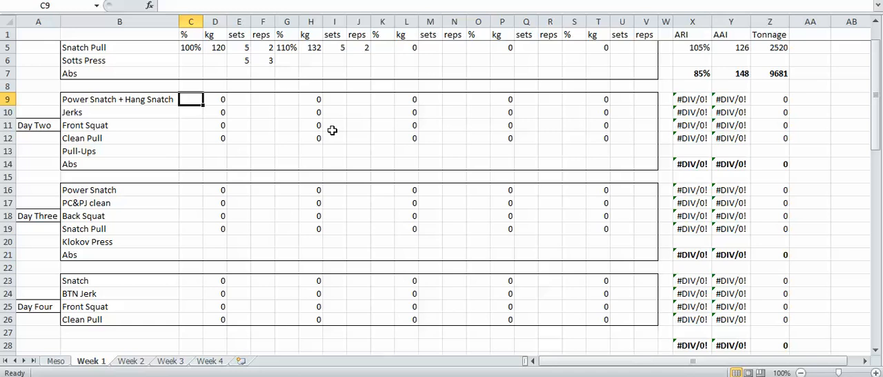
text(80)
key(Tab)
key(Tab)
text(5)
key(Tab)
text(3)
key(Tab)
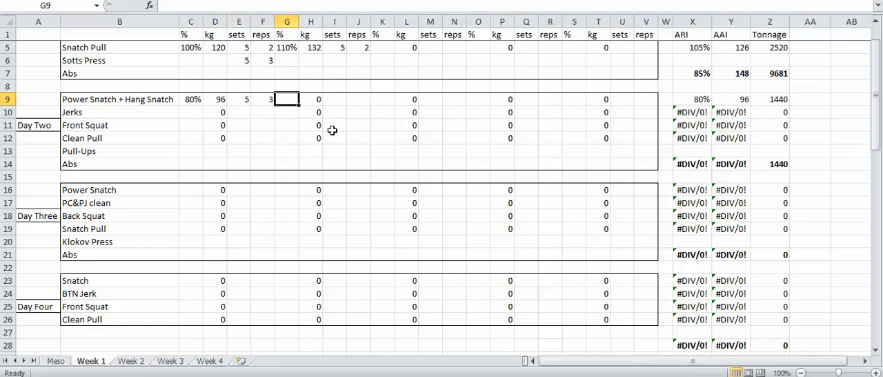
Review Day Two's ARI, AAI and Tonnage cells, the weekly summary row and the remaining training days
drag(659, 77, 792, 136)
scroll(773, 122, down, 4)
scroll(773, 122, down, 9)
drag(624, 48, 823, 87)
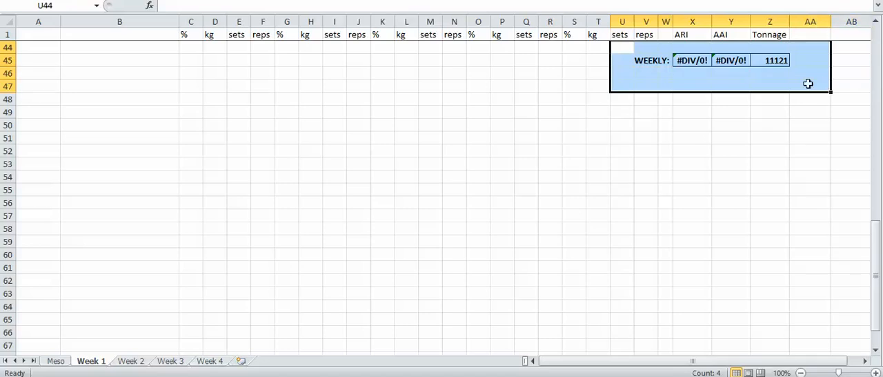
scroll(823, 131, up, 4)
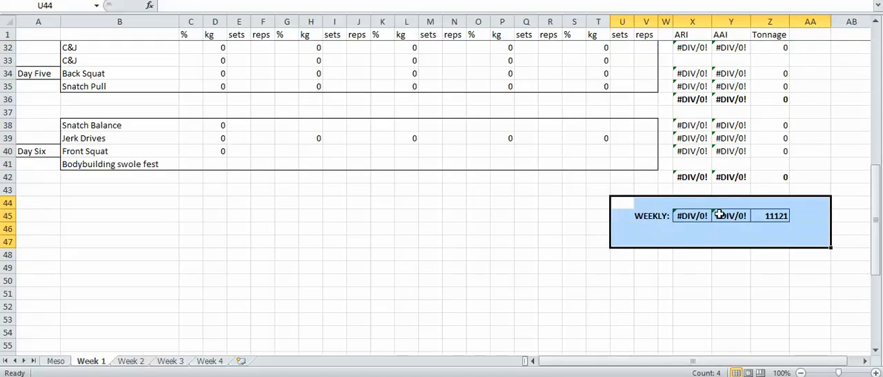
scroll(719, 214, up, 7)
mouse_move(31, 87)
mouse_down()
mouse_move(92, 106)
mouse_move(428, 268)
mouse_move(603, 284)
mouse_move(607, 338)
mouse_move(189, 191)
mouse_move(38, 97)
mouse_up()
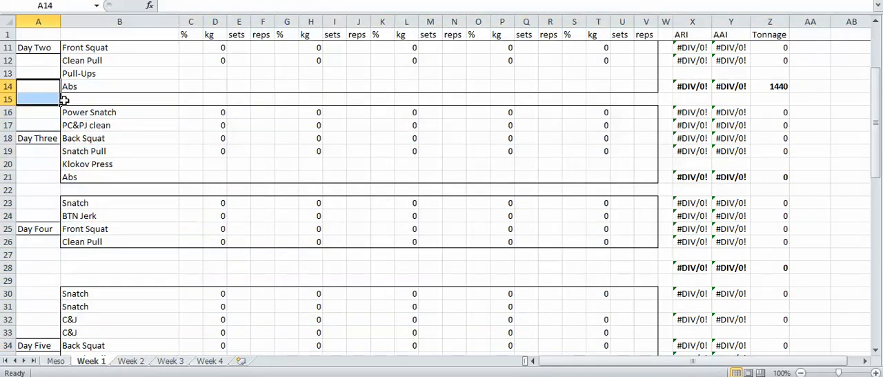
click(37, 98)
scroll(160, 134, up, 3)
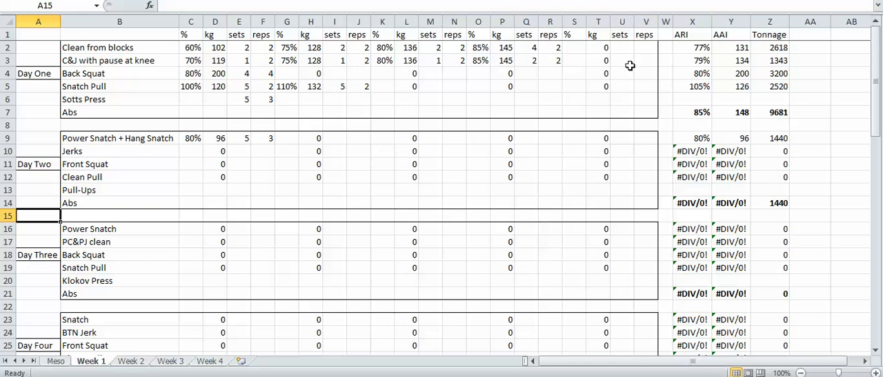
Check the ARI formula of Day One's Clean from blocks and set the lift's fourth percentage to 83%
click(157, 50)
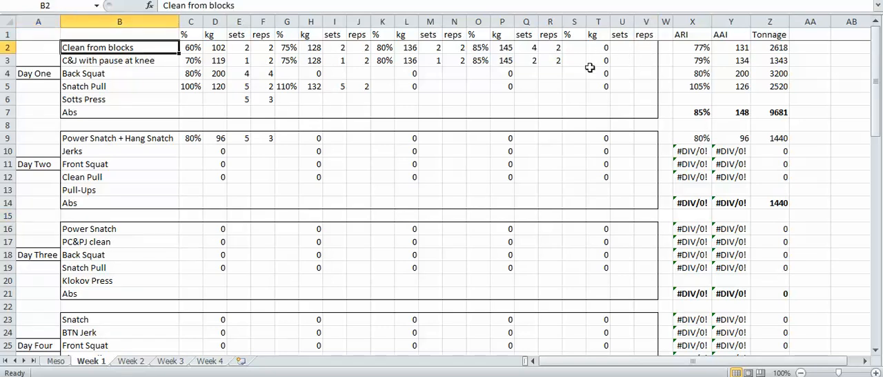
click(695, 51)
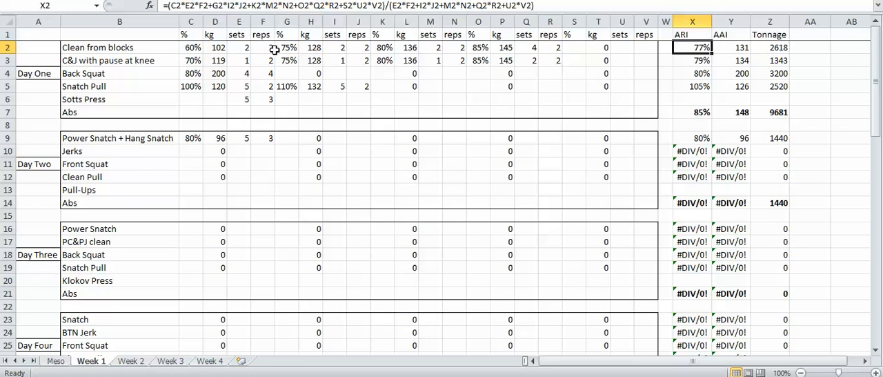
click(480, 47)
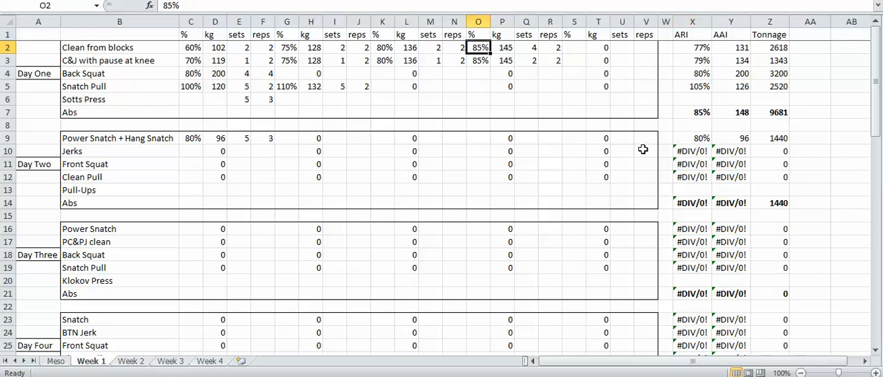
text(83)
key(Return)
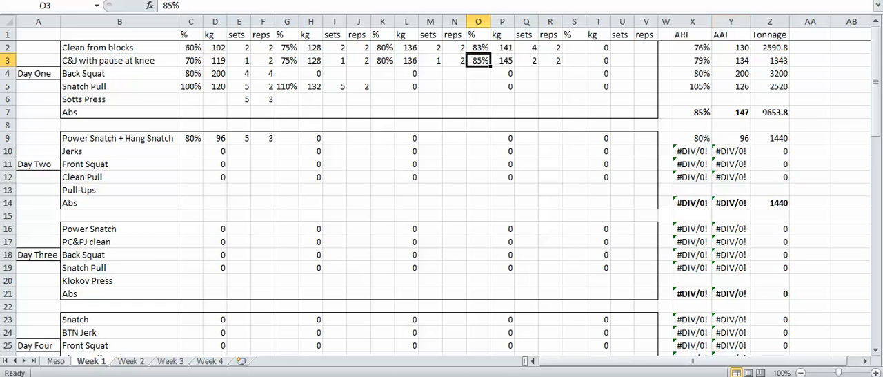
Set the fourth group of Day One's Clean from blocks to 3 sets and check the lift's ARI
click(677, 42)
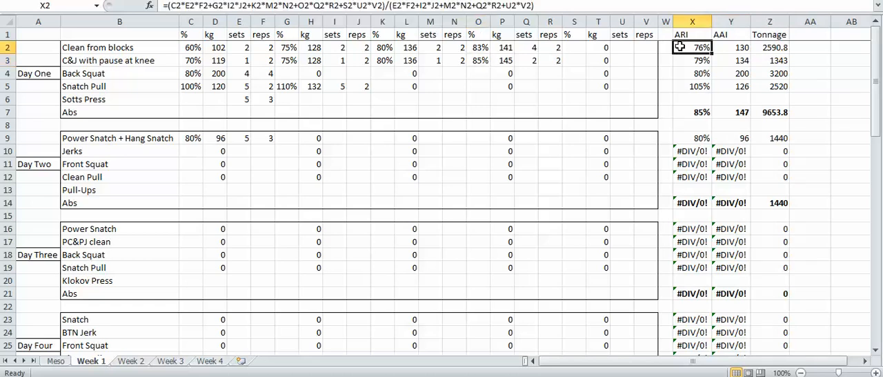
click(525, 45)
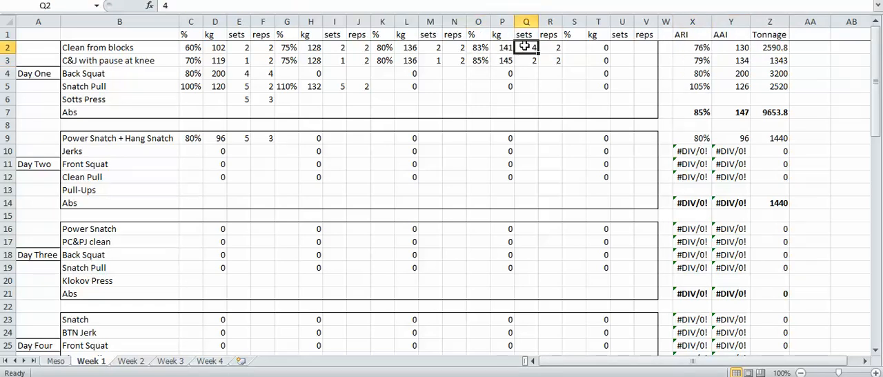
text(3)
key(Return)
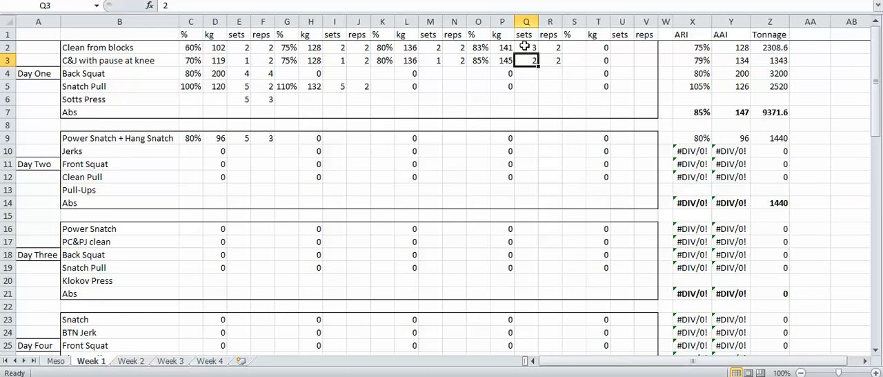
click(691, 48)
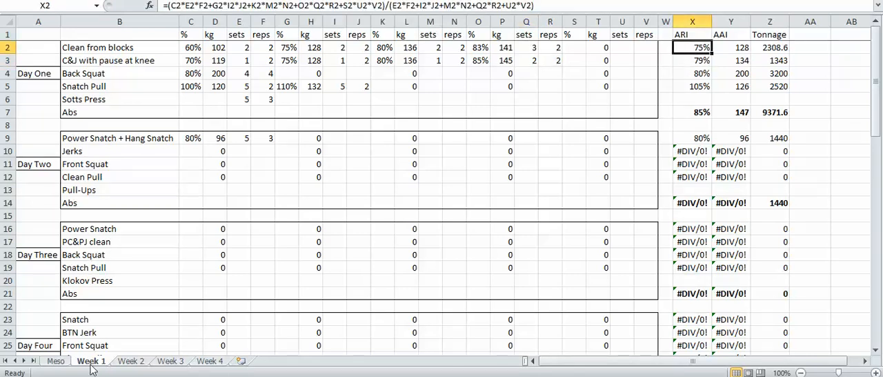
Review the Week 1 weekly summary row and the full C&J with pause at knee row of Day One
scroll(168, 301, down, 10)
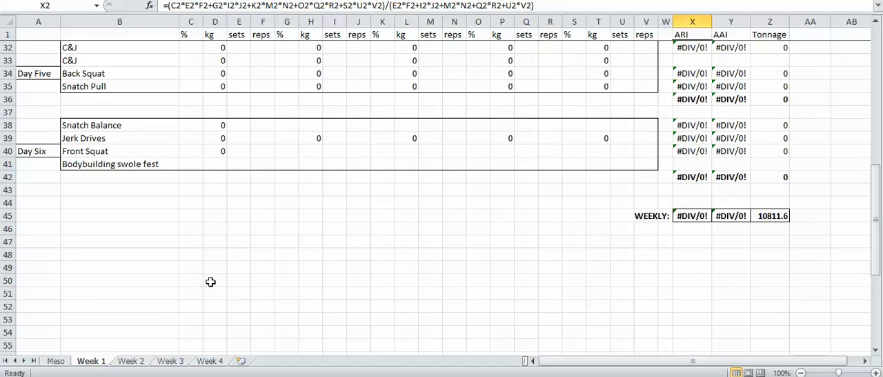
scroll(211, 281, up, 10)
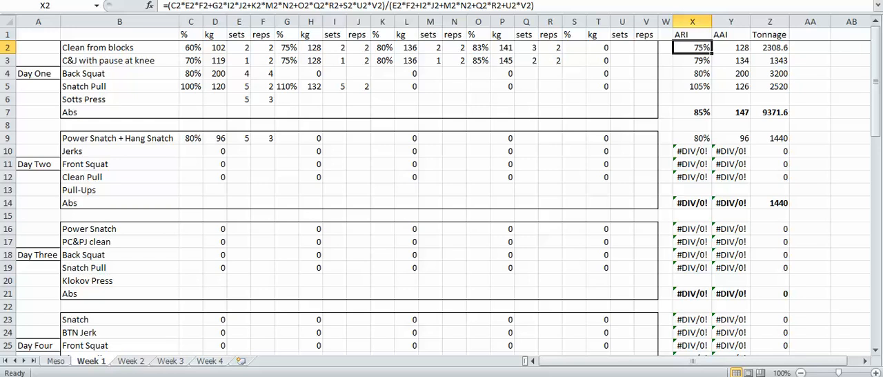
click(76, 61)
drag(76, 61, 764, 61)
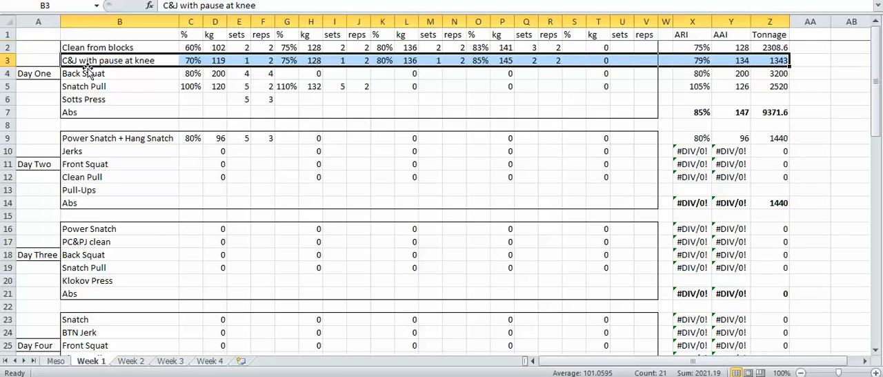
scroll(130, 167, down, 2)
Set Monthly Reps on the Meso sheet to 800 and return to the Week 1 sheet
click(65, 361)
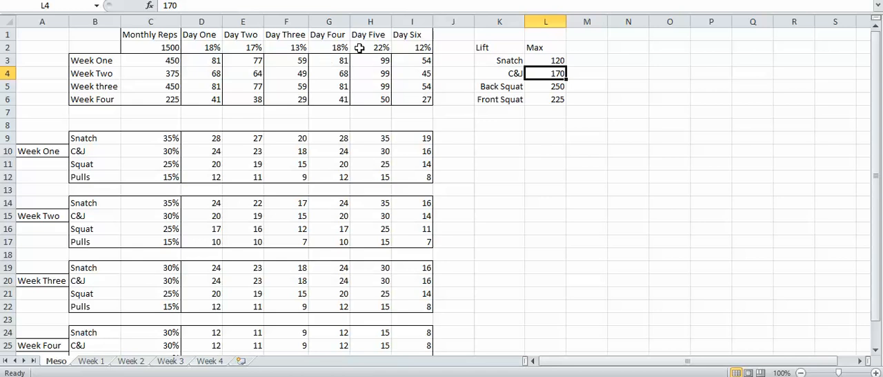
mouse_move(408, 31)
mouse_down()
mouse_move(462, 331)
mouse_move(475, 339)
mouse_move(420, 347)
mouse_move(410, 95)
mouse_move(414, 36)
mouse_move(424, 36)
mouse_up()
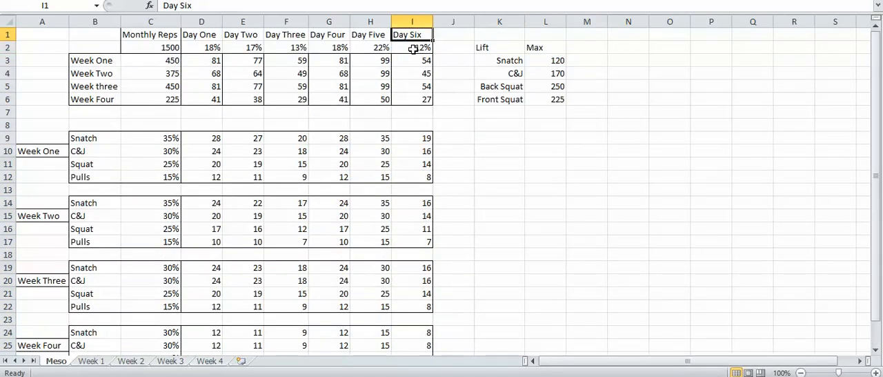
click(140, 50)
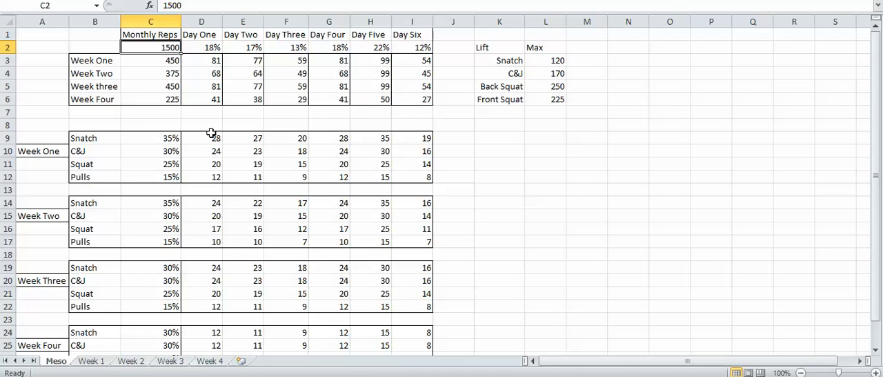
text(800)
key(Return)
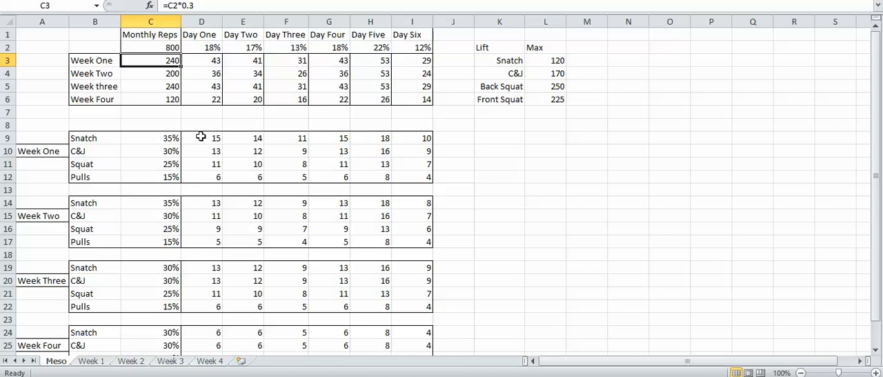
click(89, 361)
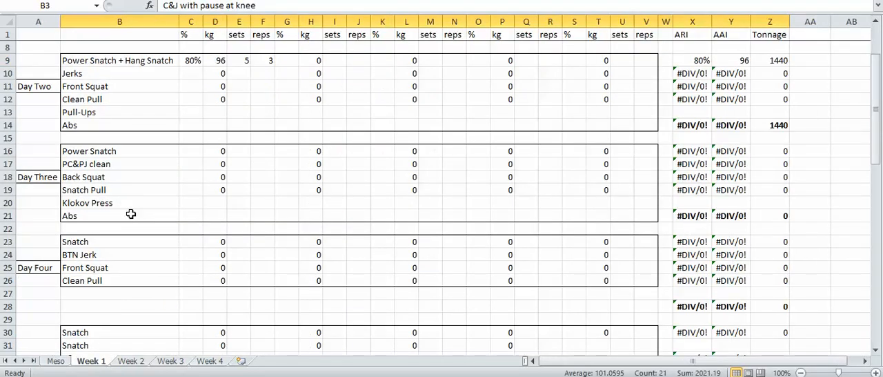